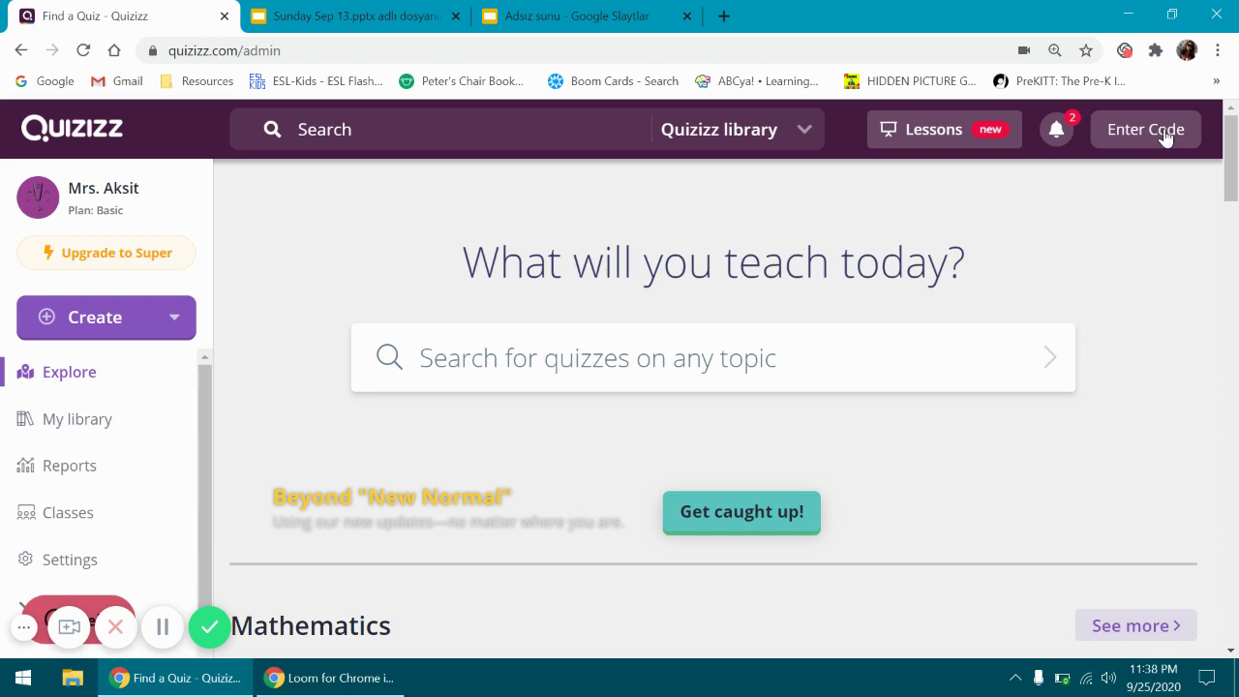
Switch to the 'Sunday Sep 13' presentation showing the Days of the Week slide.
click(368, 24)
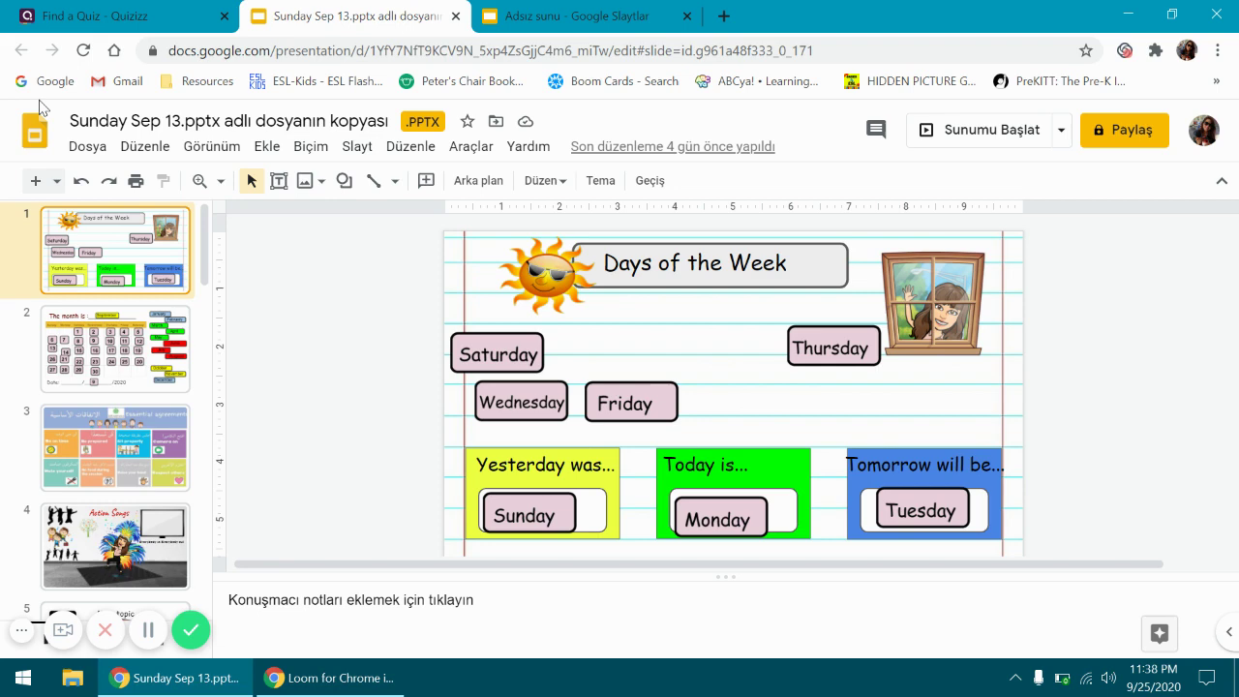
Flip between the Slides deck and Quizizz tabs, ending on the Find a Quiz page.
click(106, 16)
click(296, 18)
click(155, 16)
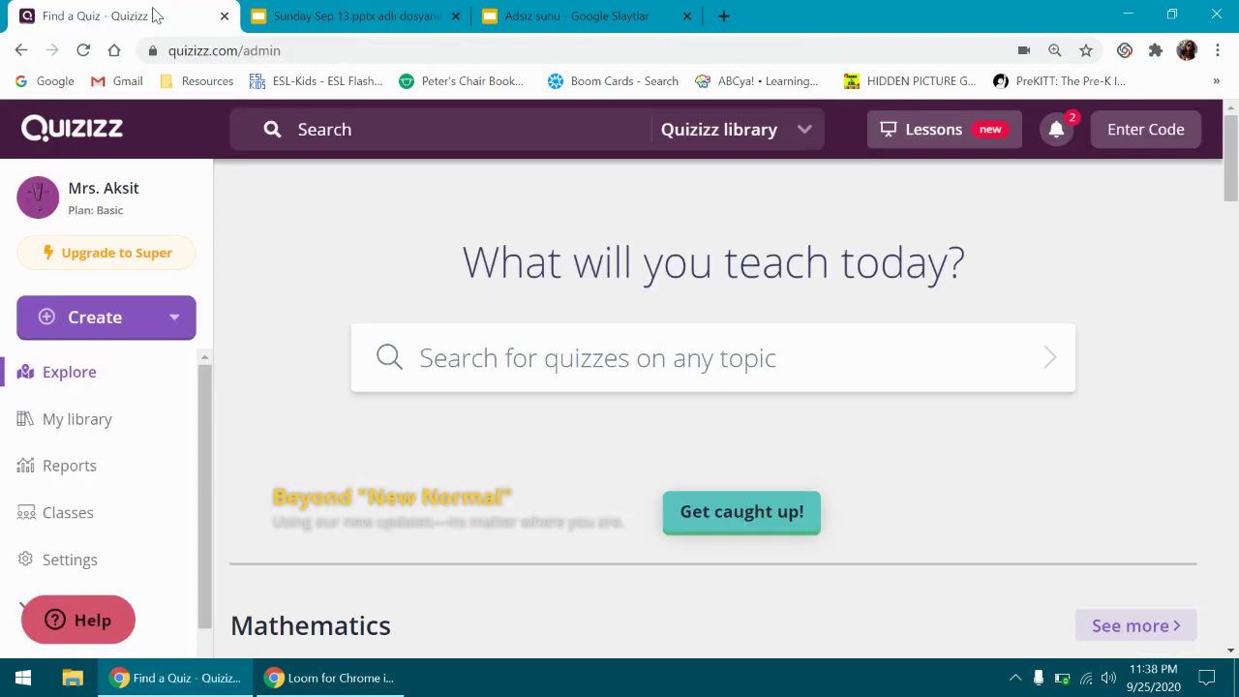
click(331, 21)
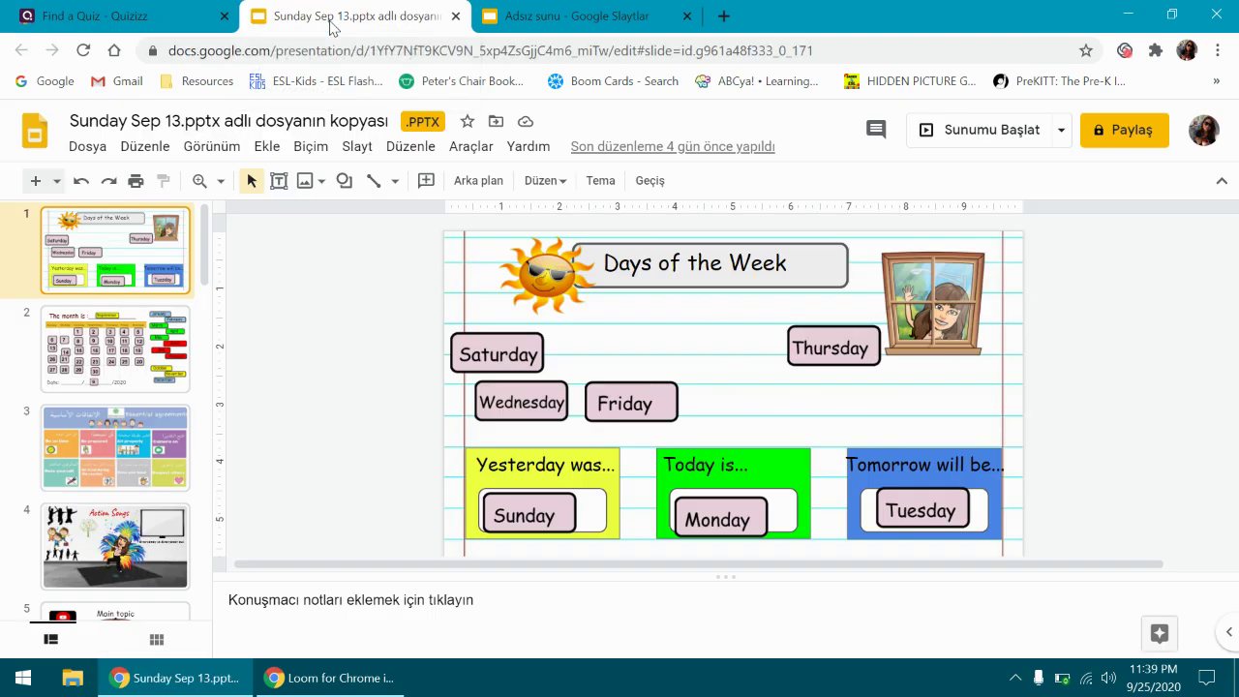
click(186, 10)
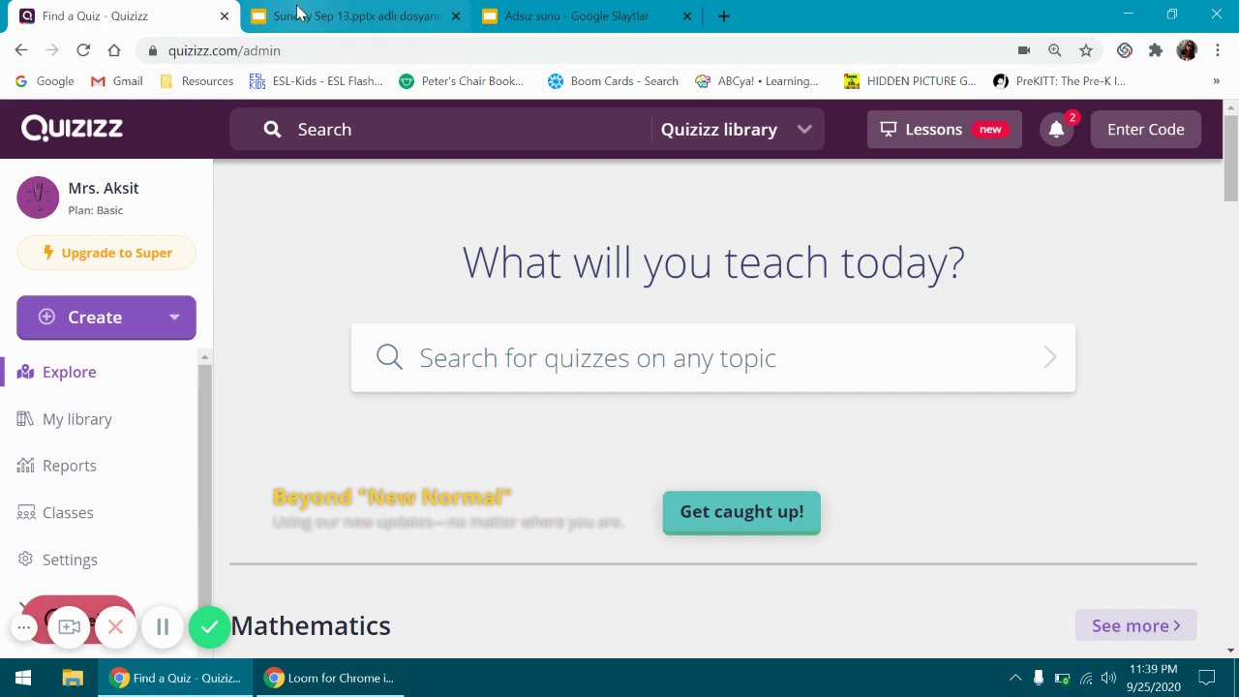
click(271, 17)
click(155, 16)
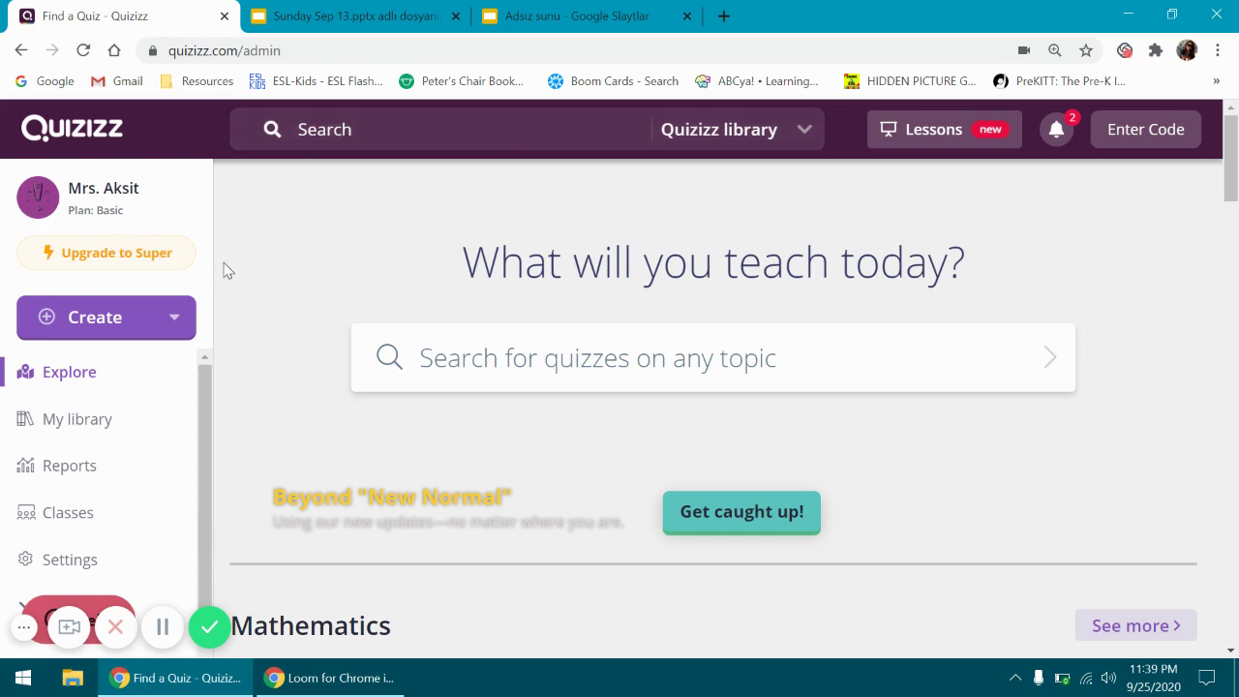
Open the LETTERS quiz from My library and scroll down its page.
click(356, 123)
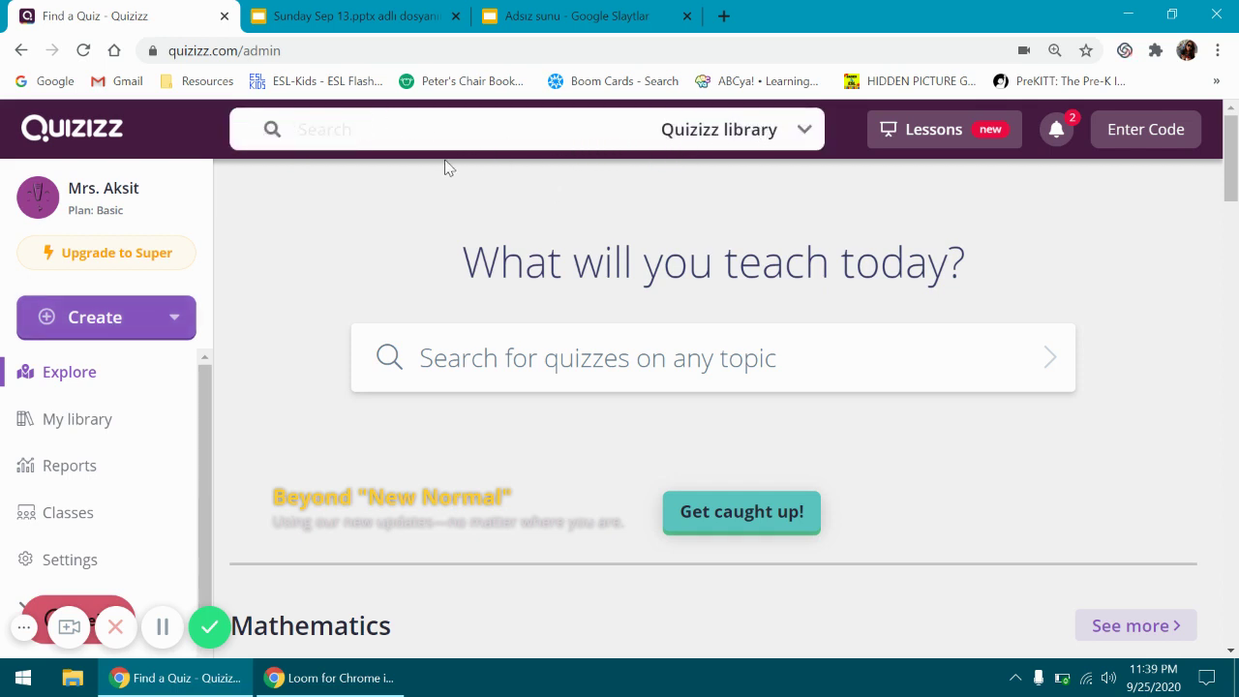
click(89, 430)
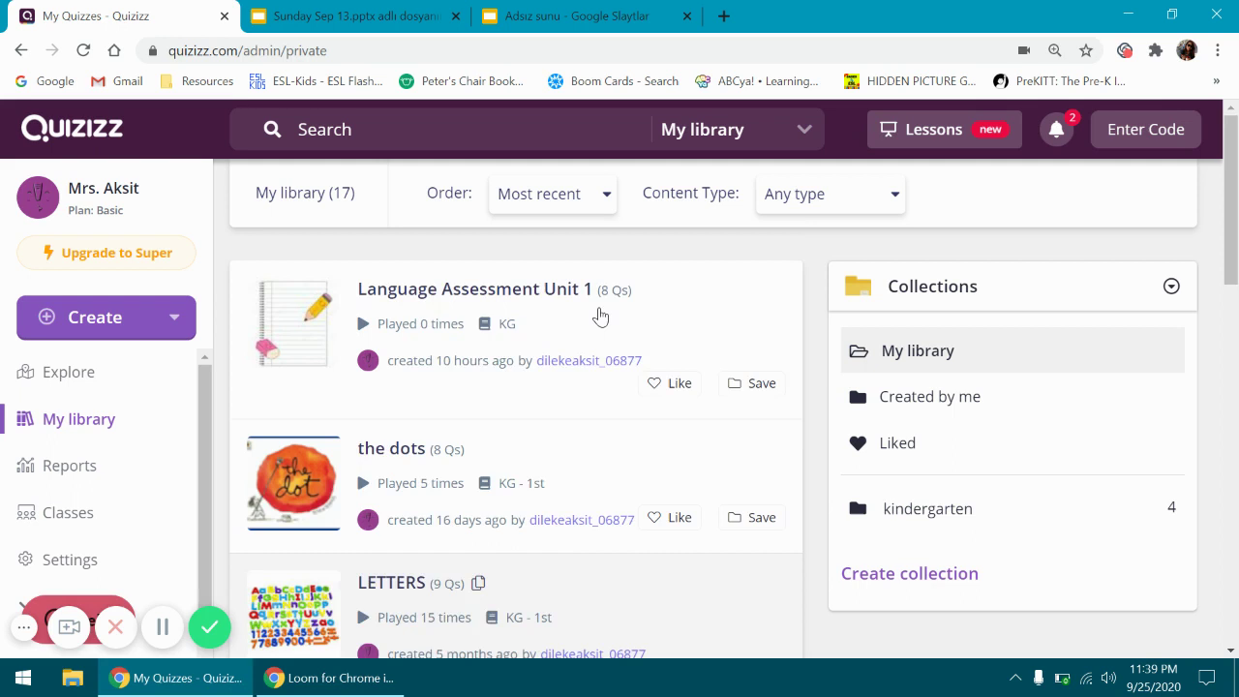
scroll(381, 354, down, 1)
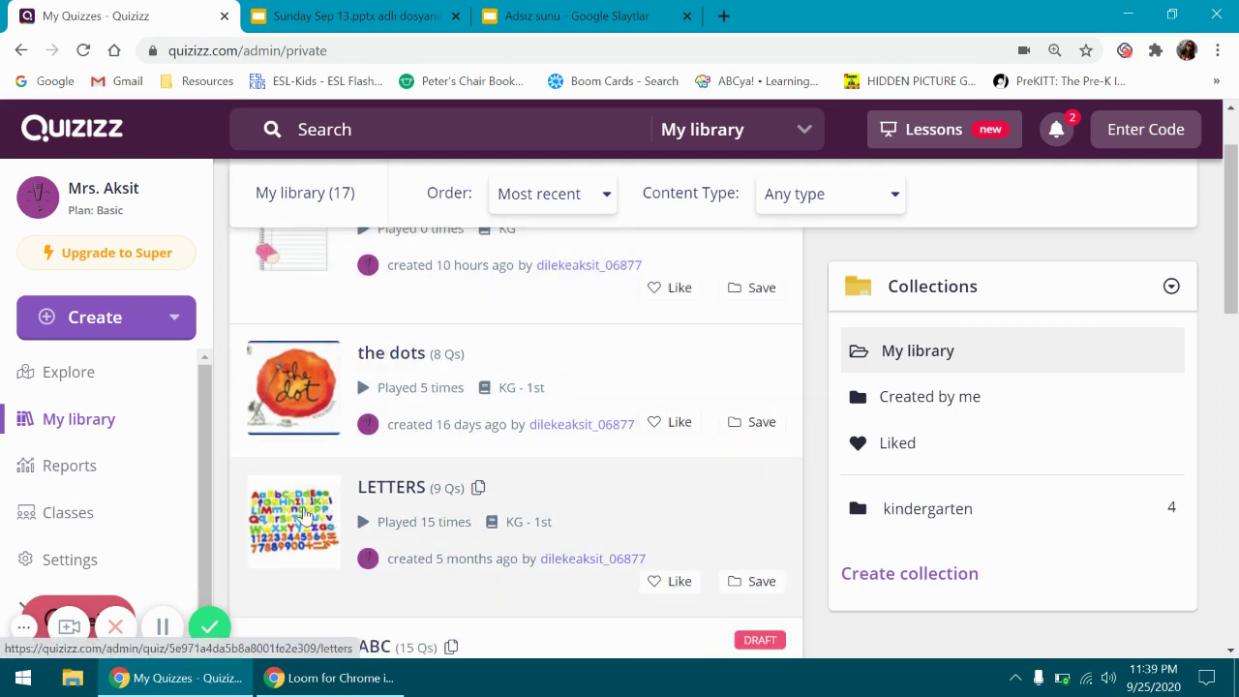
click(303, 519)
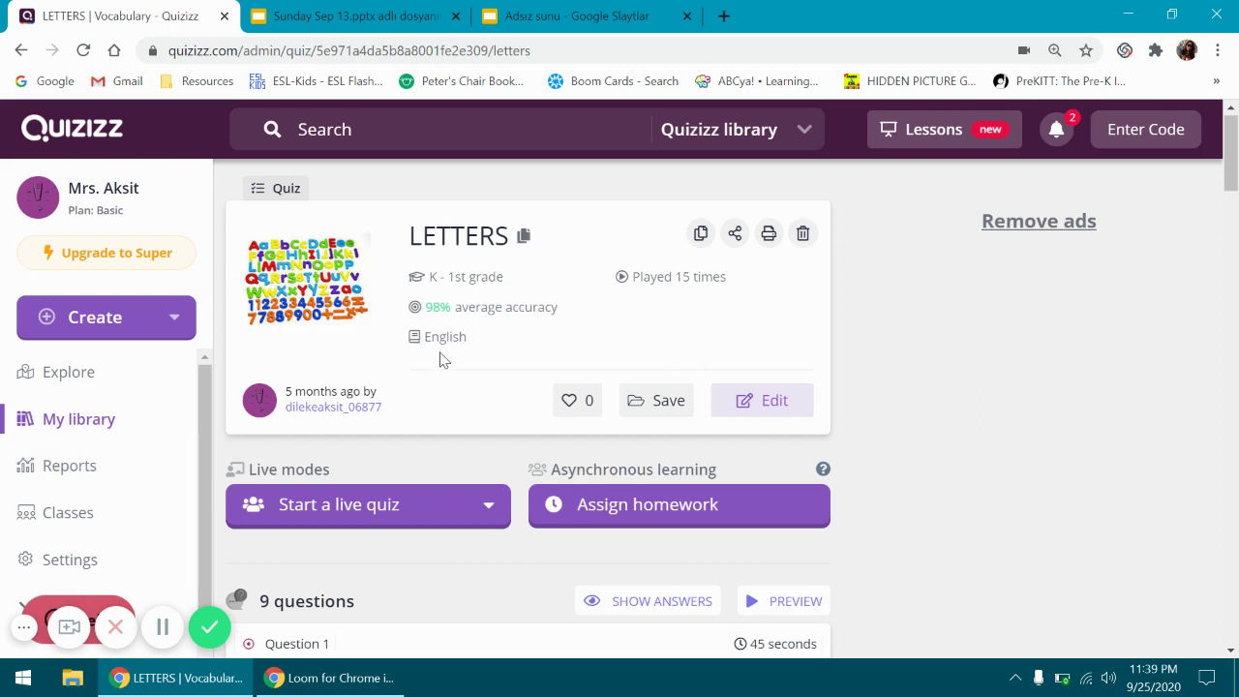
scroll(387, 310, down, 1)
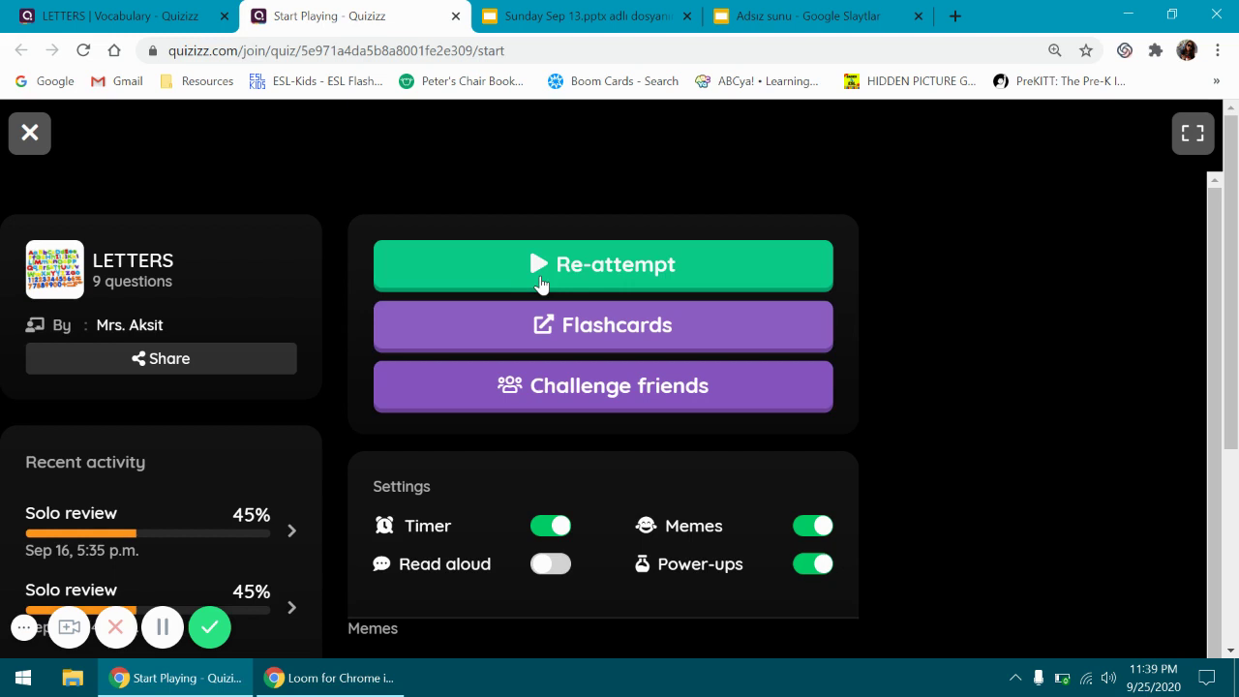
Start another LETTERS attempt, answer the drum question with D, and pause the game.
click(539, 281)
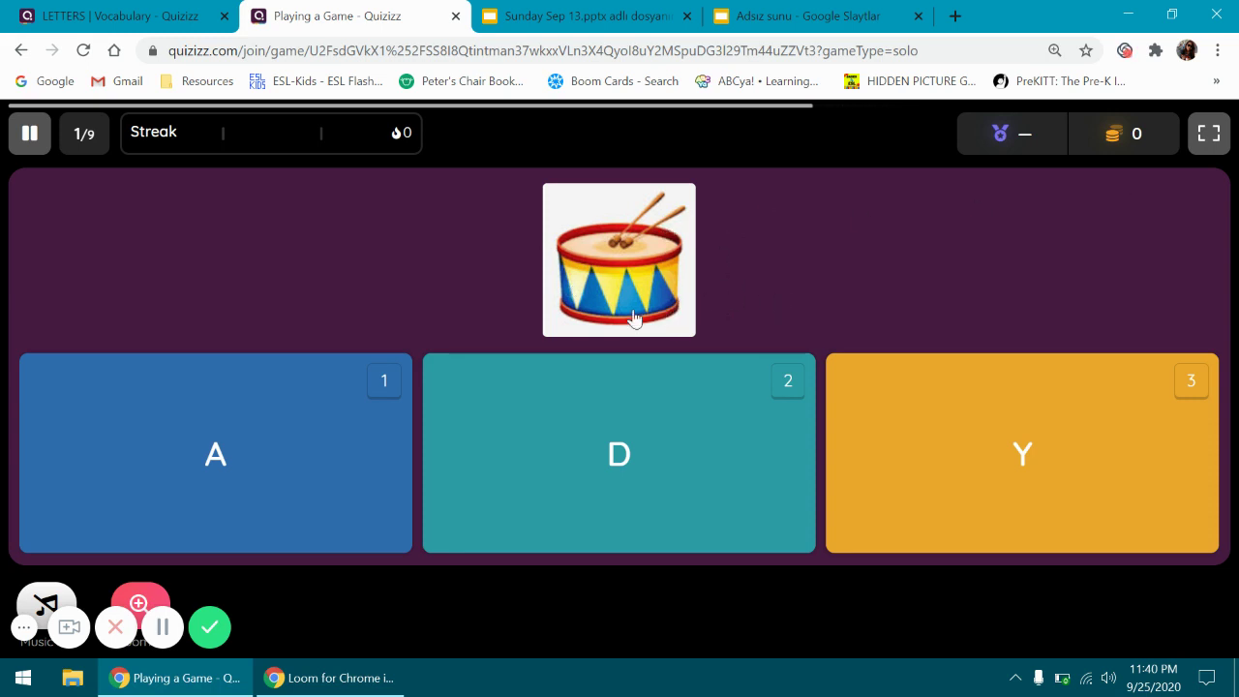
click(981, 493)
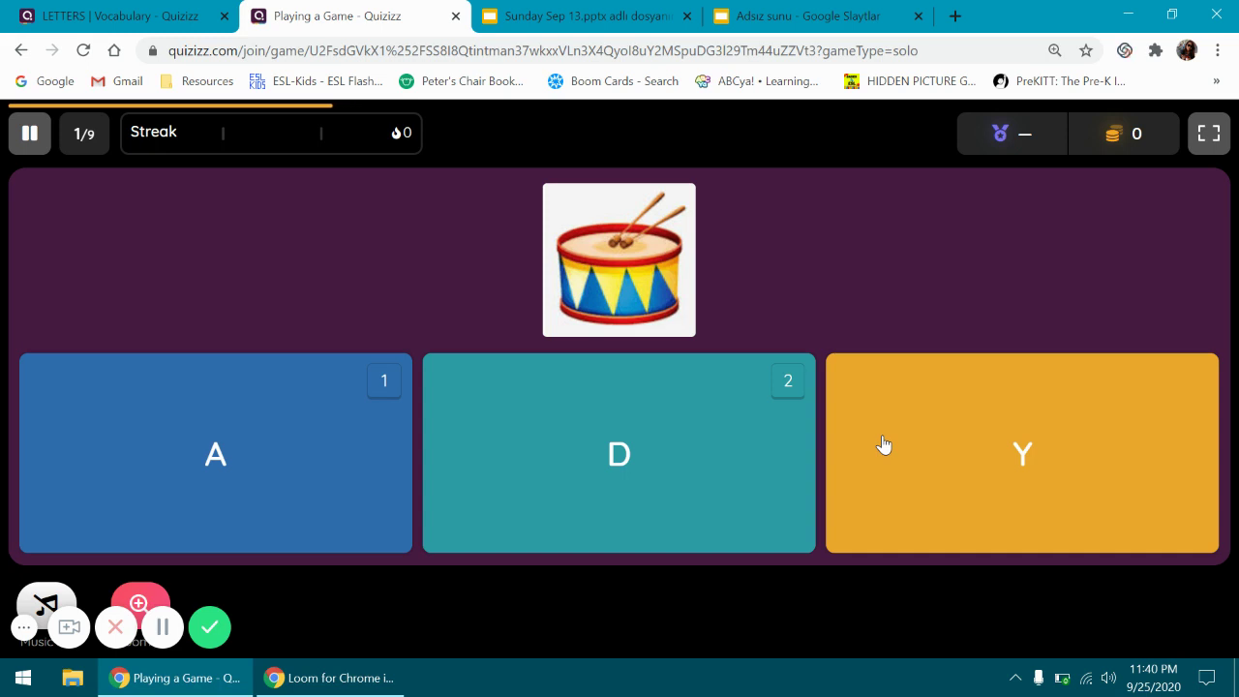
click(646, 458)
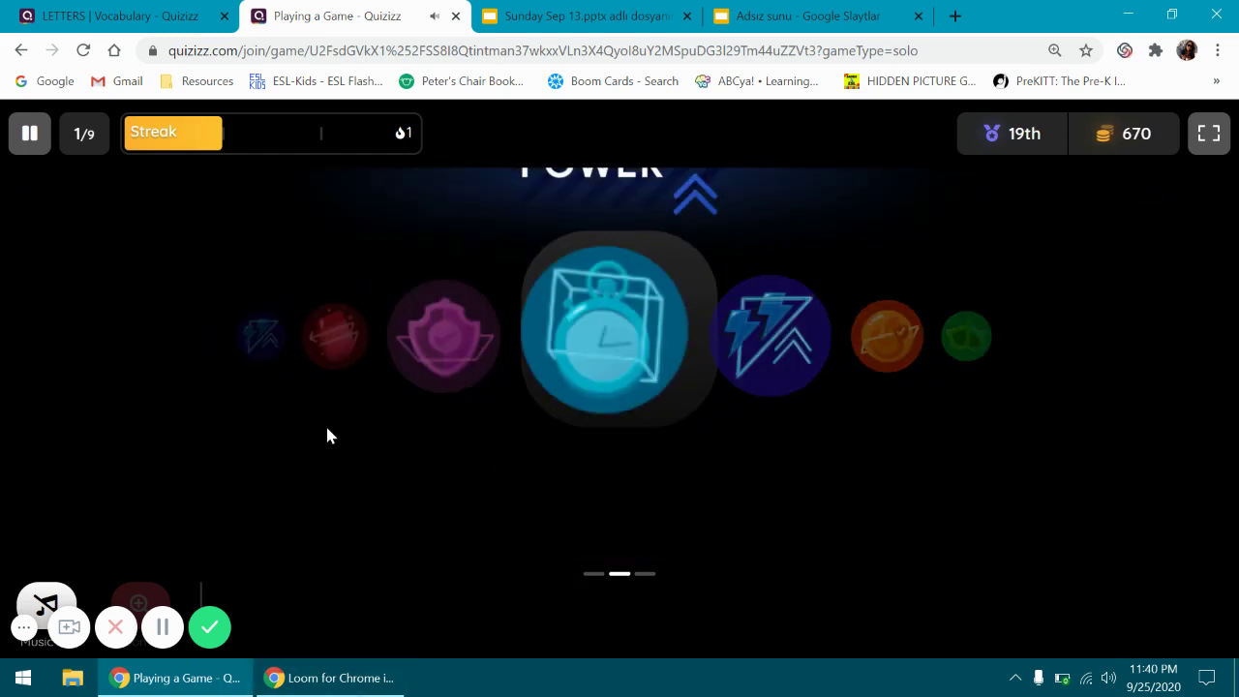
click(30, 140)
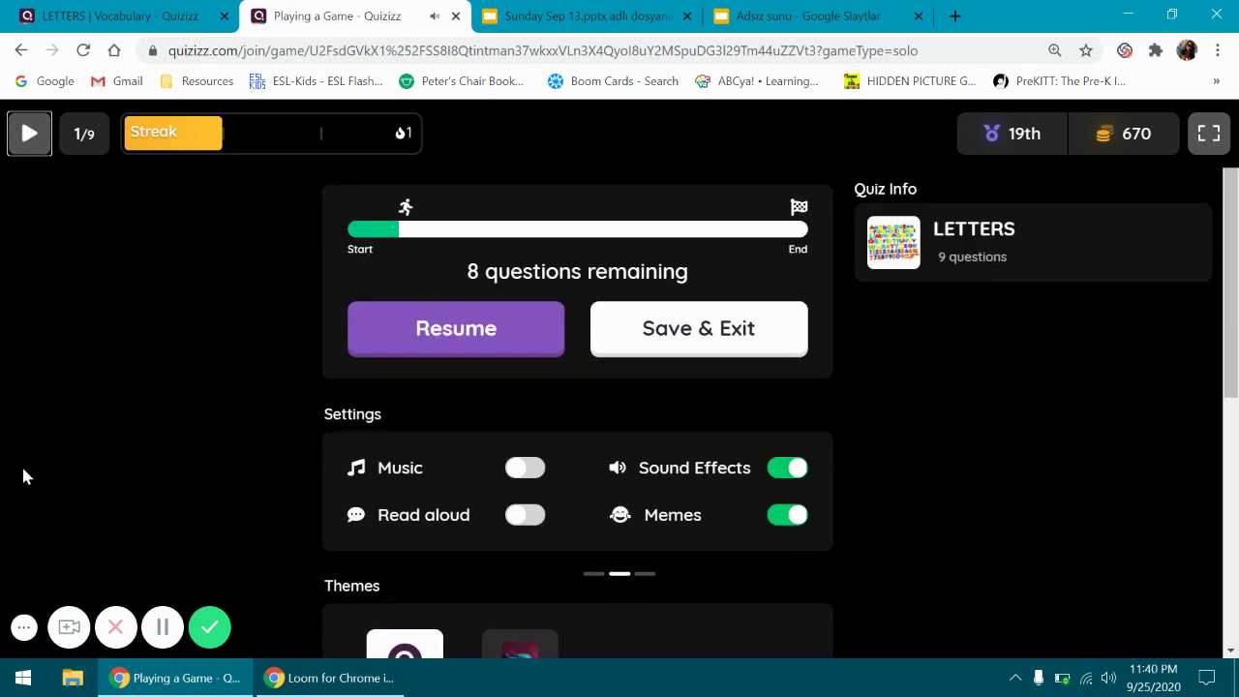
Check the slides, resume and re-pause the game, then return to the LETTERS admin page.
click(571, 15)
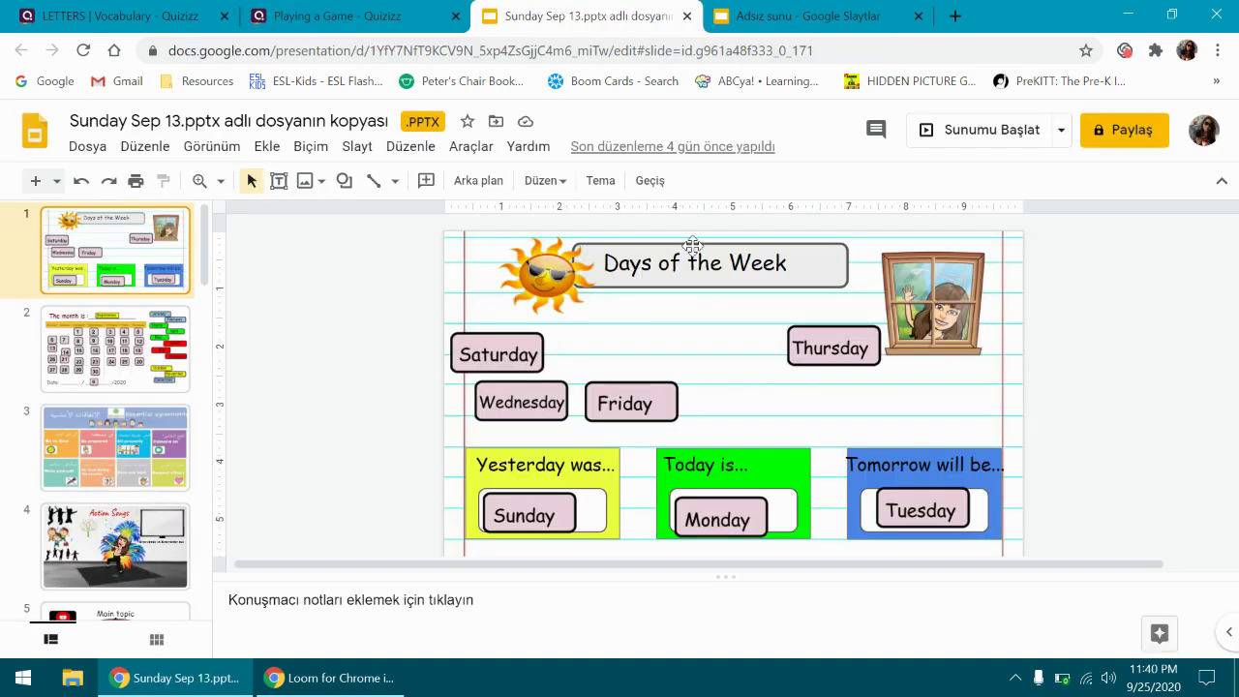
click(87, 15)
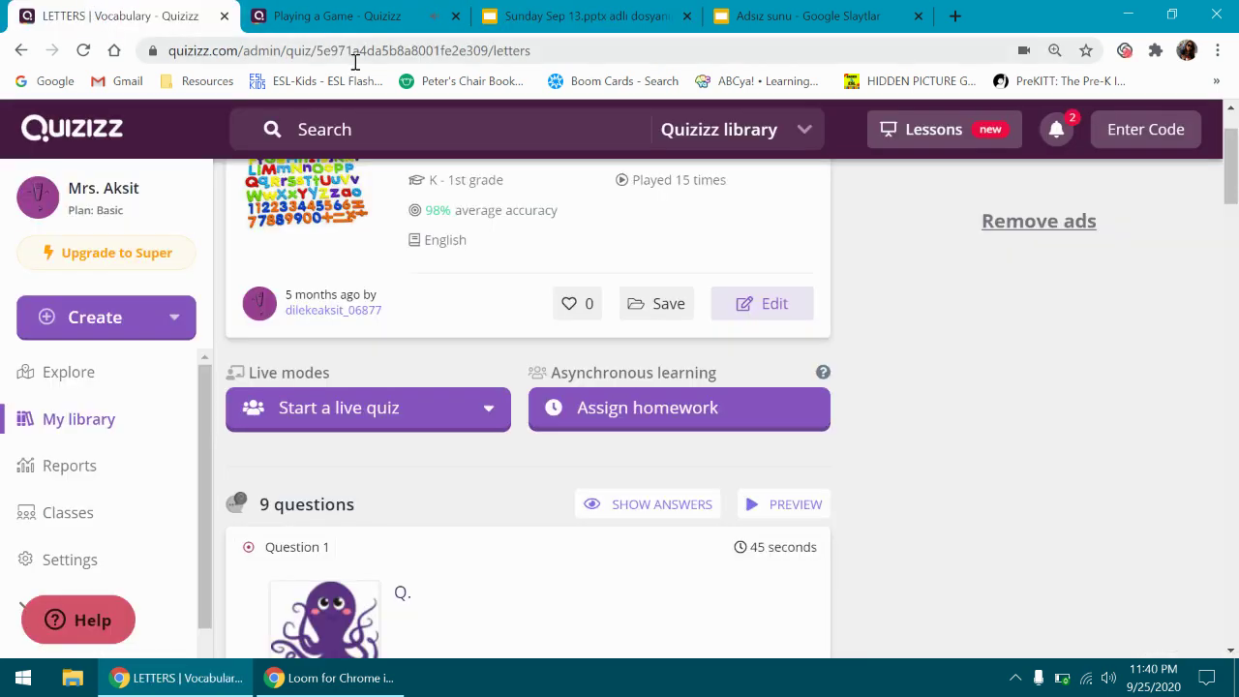
click(334, 15)
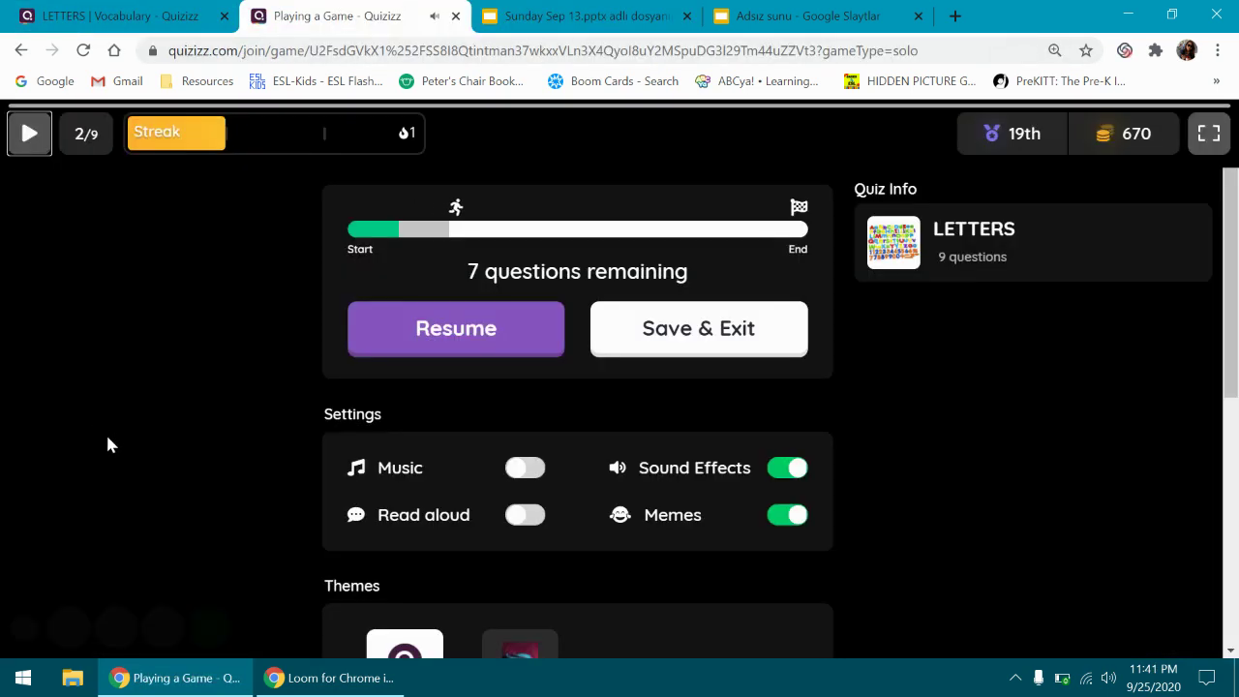
click(31, 145)
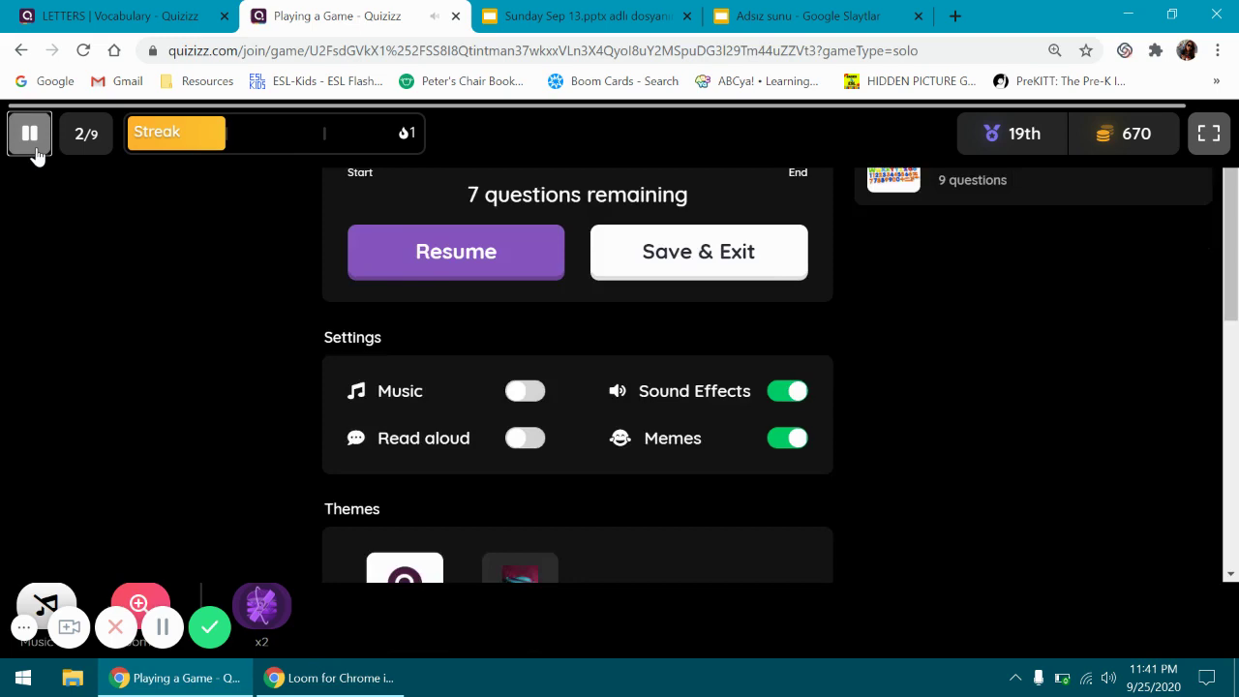
click(33, 146)
click(87, 14)
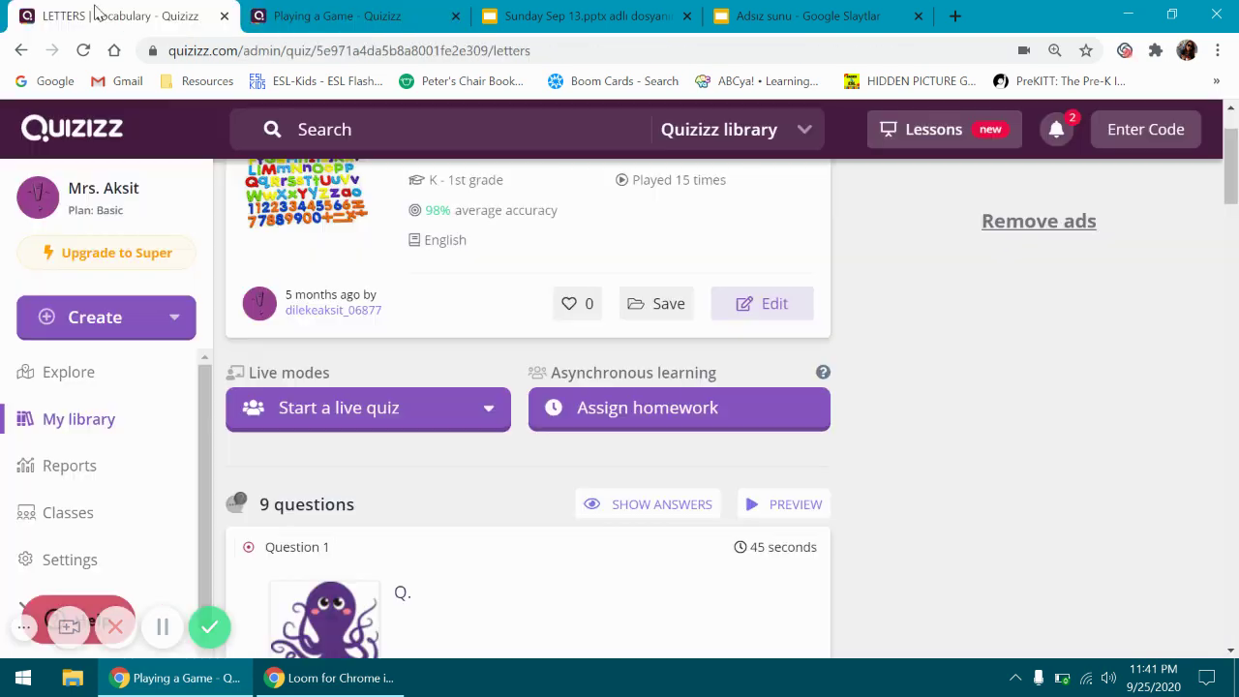
Open 'the dots' quiz from My library, start a new attempt, then pause and resume it.
click(83, 420)
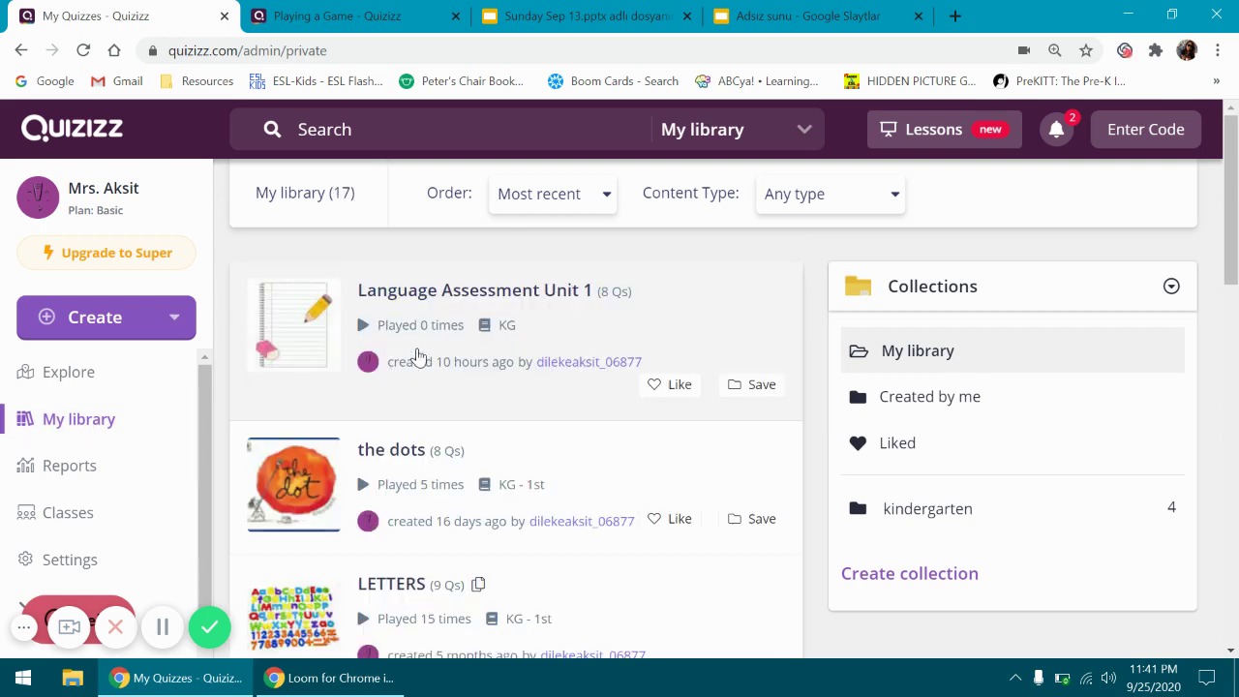
click(392, 461)
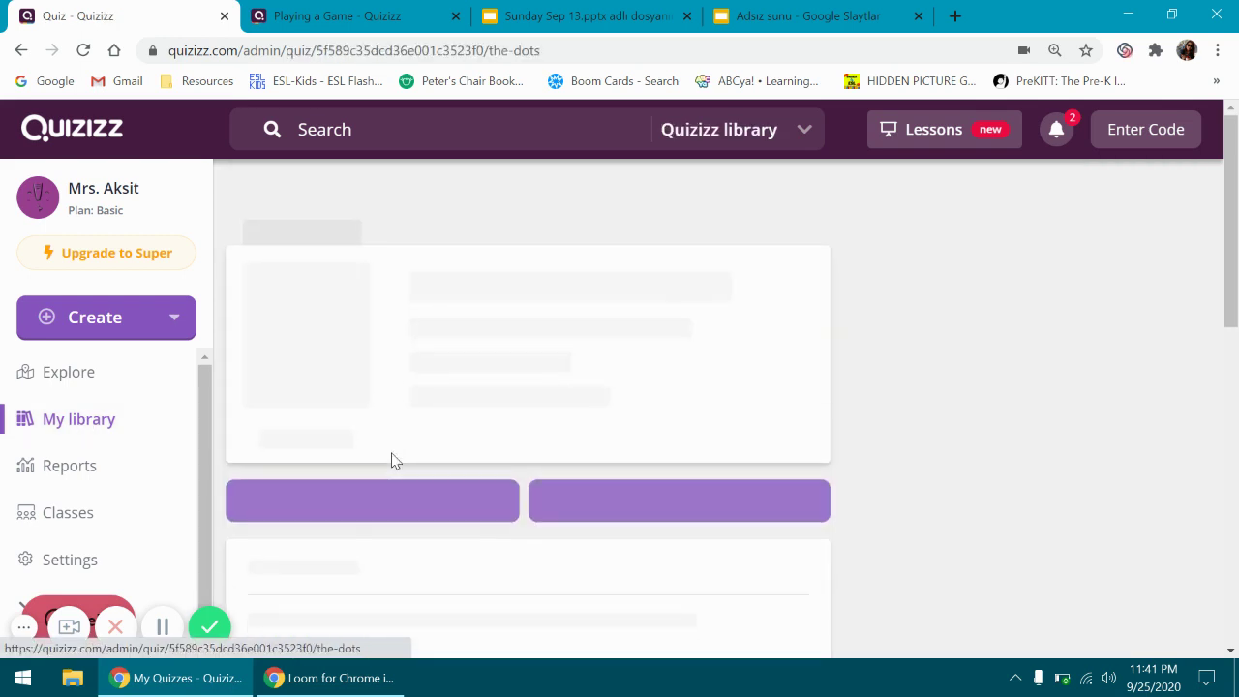
scroll(636, 410, down, 2)
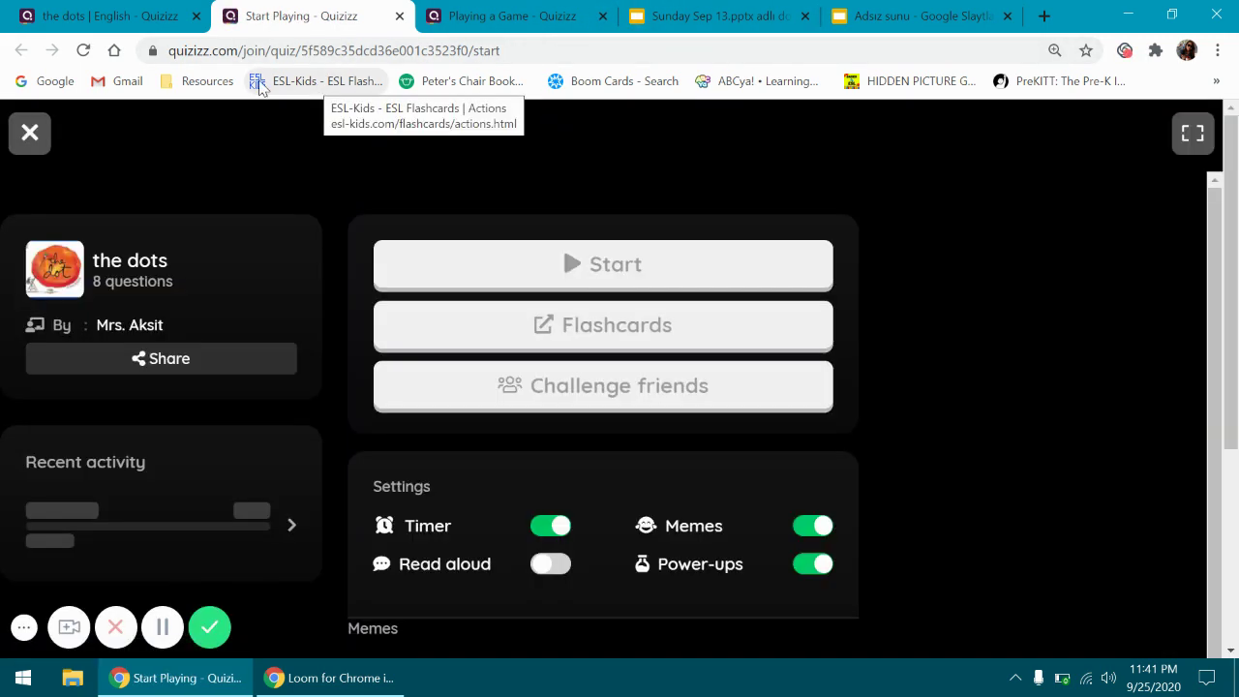
click(573, 276)
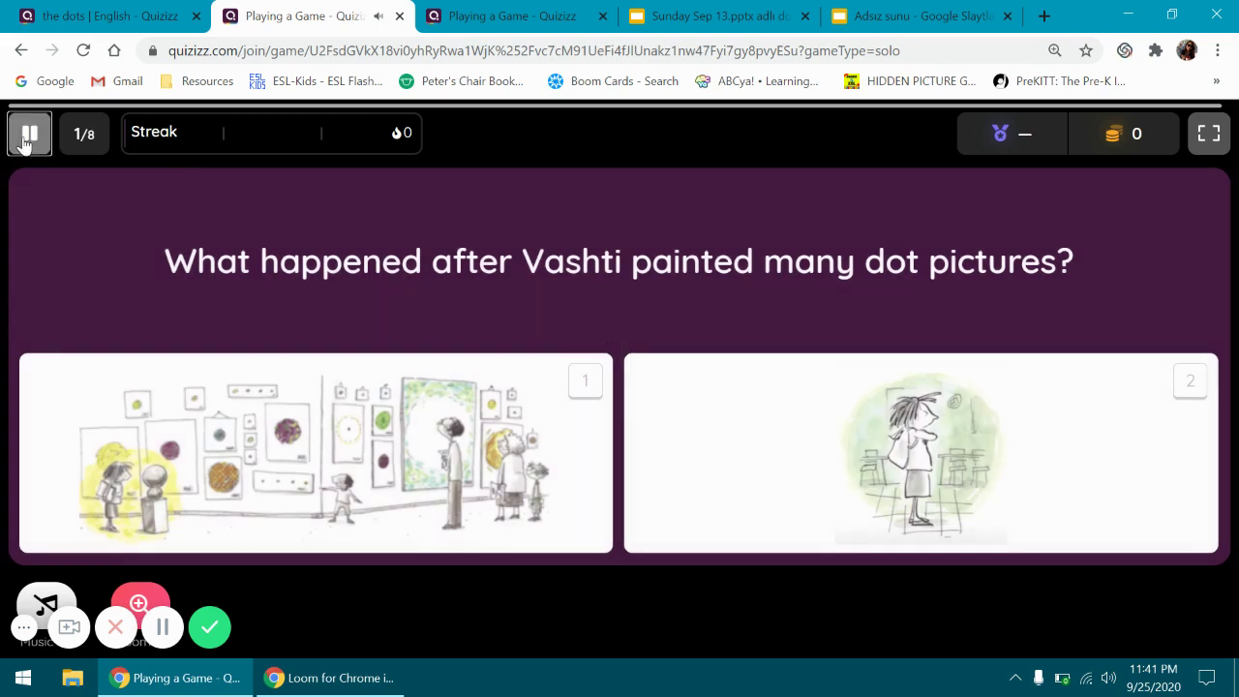
click(26, 134)
click(24, 140)
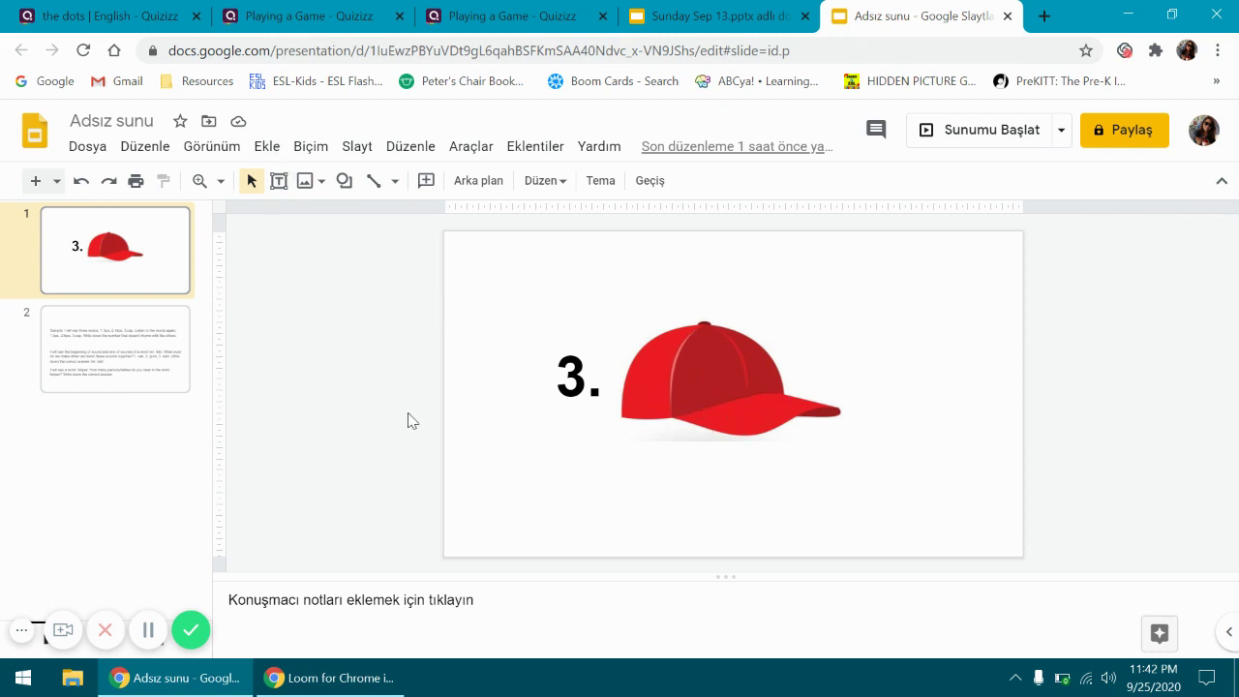
Select the '3.' label beside the red cap and bring up the Start menu.
click(587, 375)
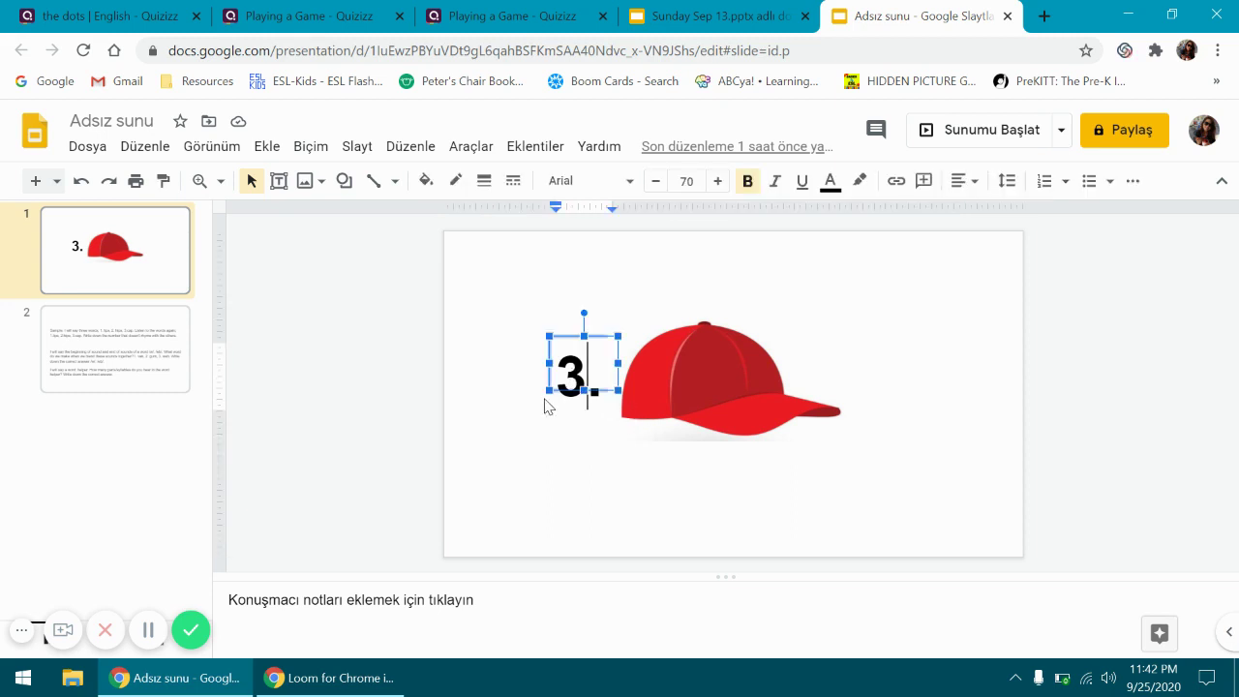
click(598, 499)
click(23, 677)
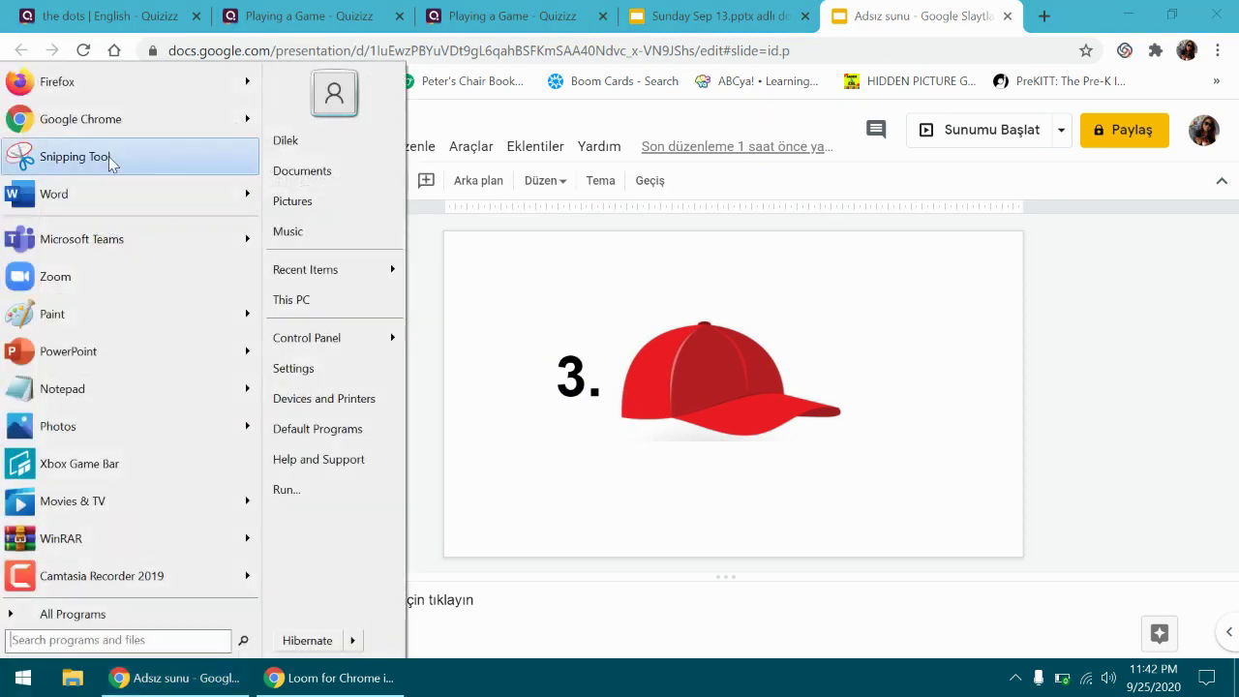
Snip the '3.' red cap picture in Snipping Tool without saving, then return to Quizizz.
click(109, 162)
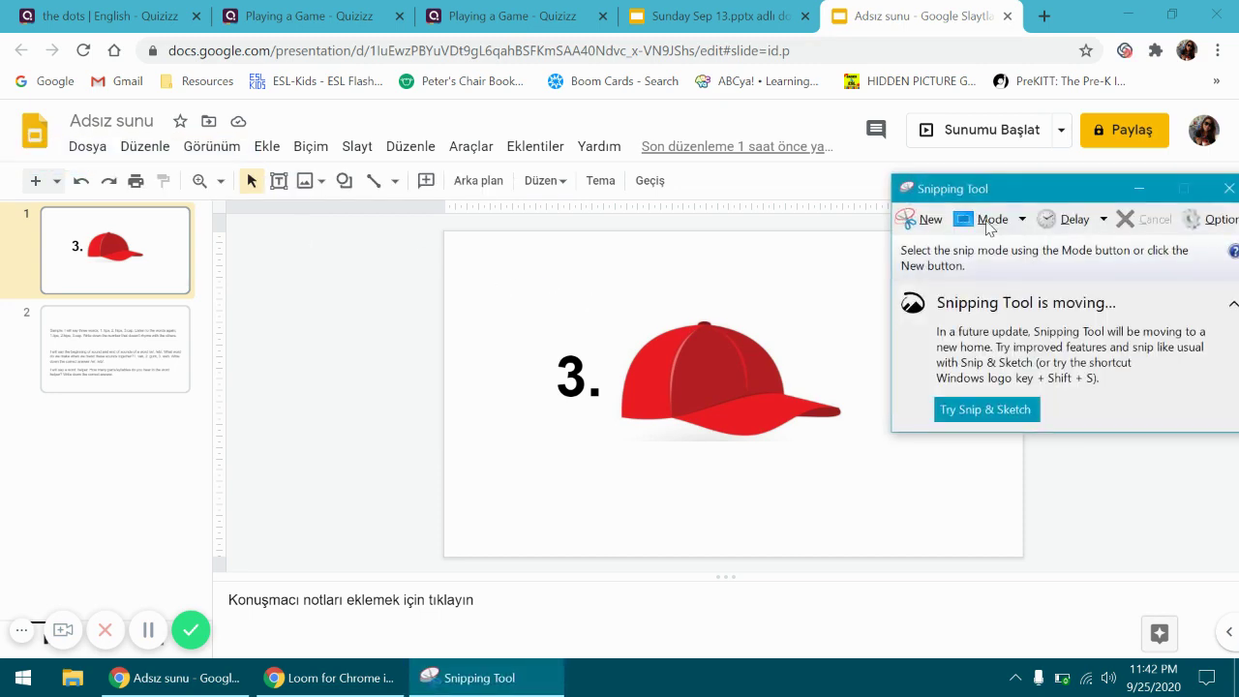
click(987, 226)
drag(490, 268, 917, 470)
right_click(732, 390)
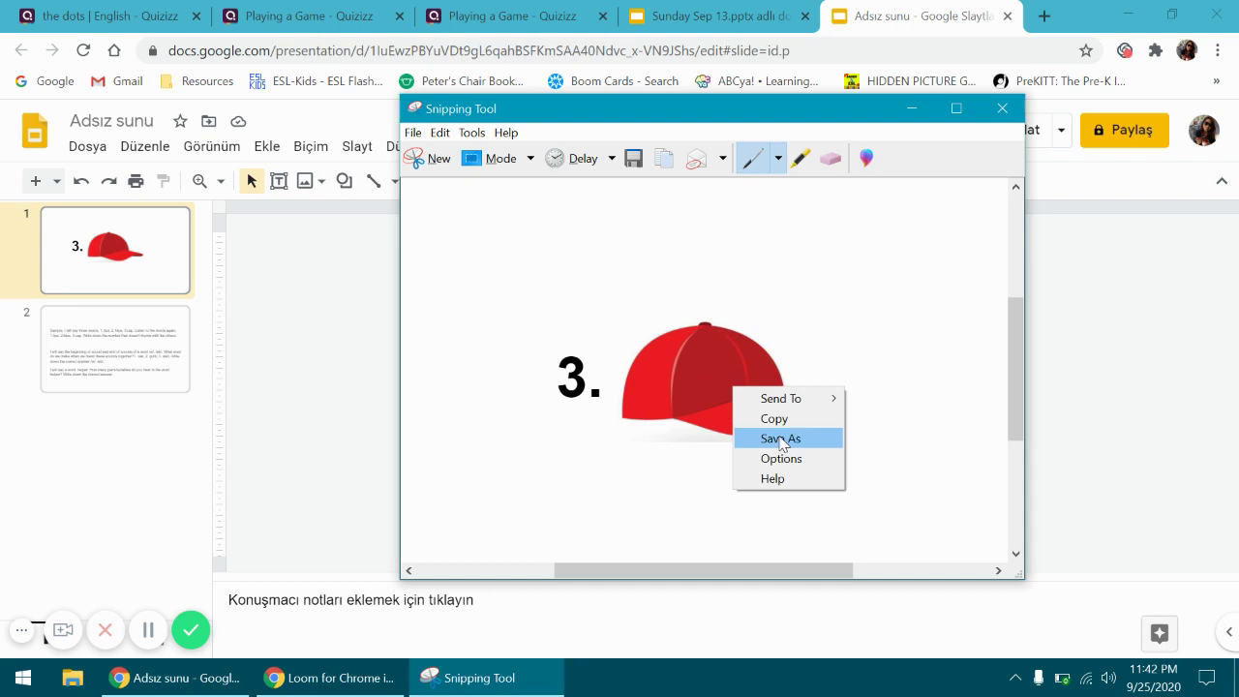
click(1001, 108)
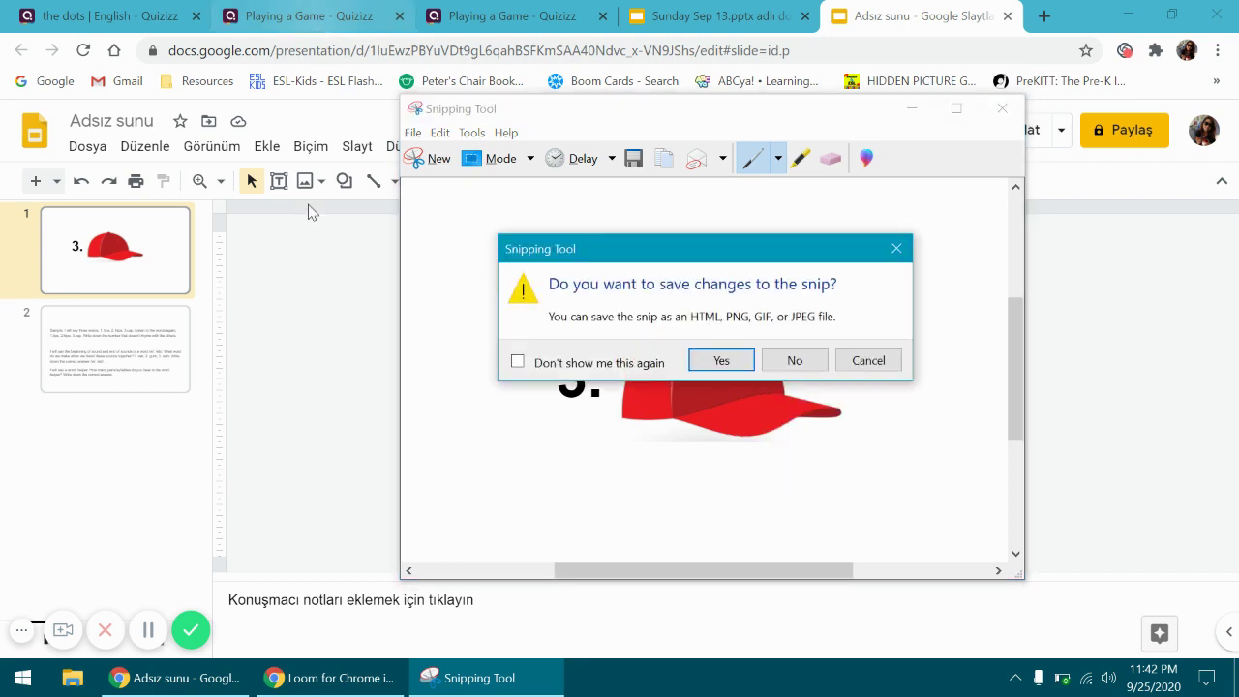
click(868, 360)
click(277, 12)
Open the Language Assessment Unit 1 quiz from My library.
click(126, 16)
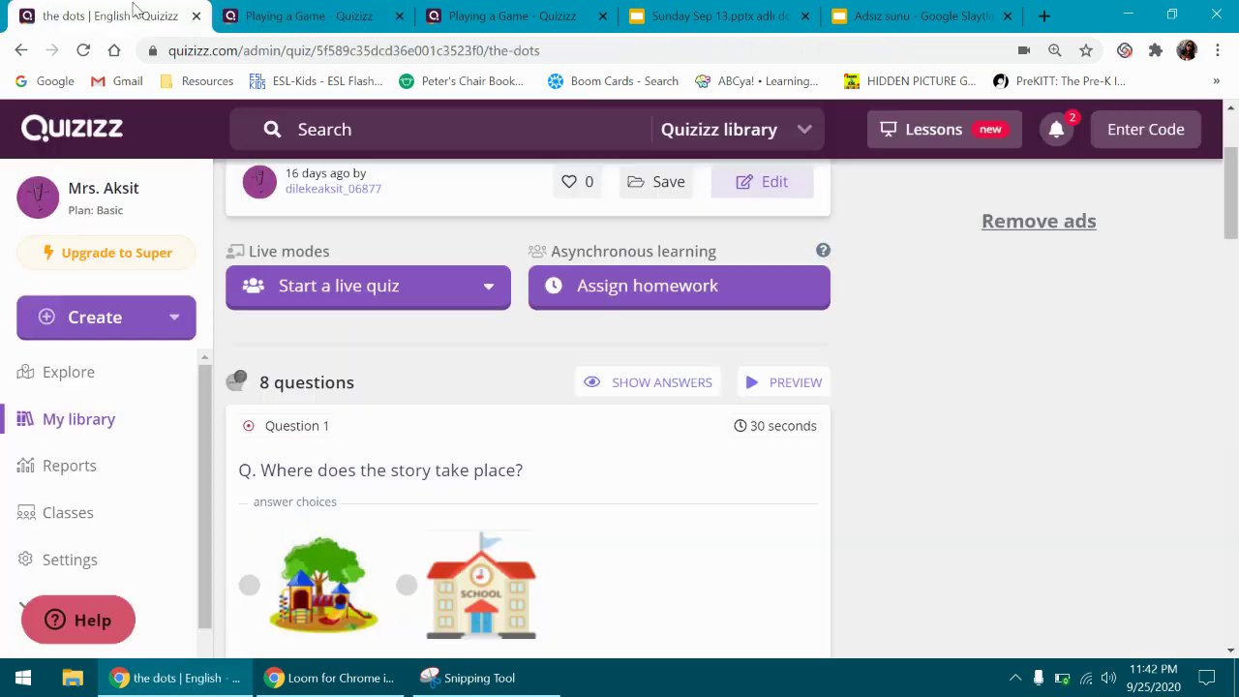
click(89, 431)
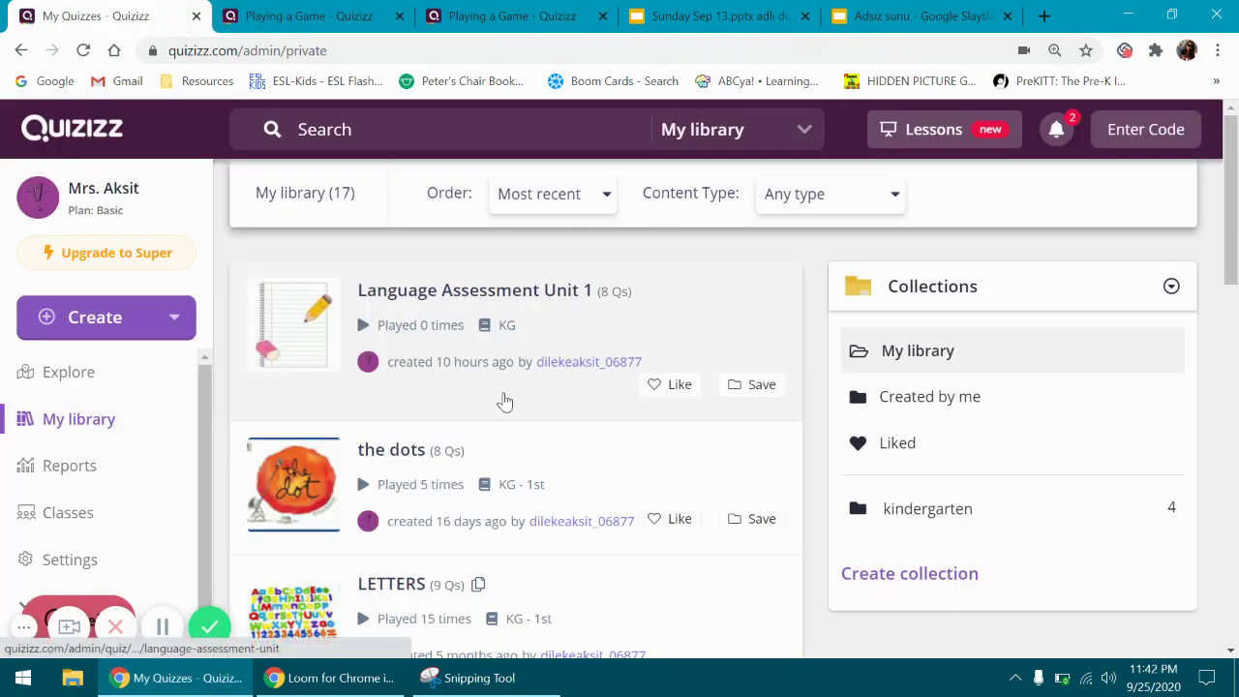
scroll(487, 312, down, 1)
scroll(411, 346, up, 1)
click(411, 346)
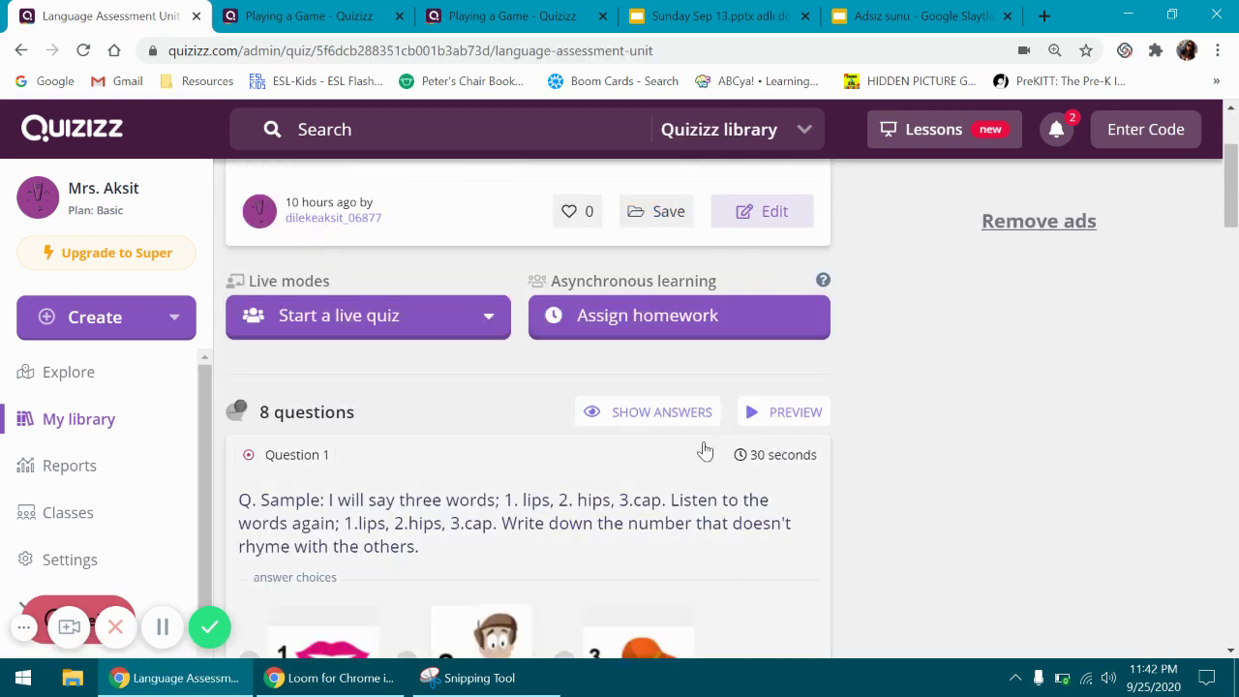
Scroll through its questions, examining the numbered picture answer choices.
scroll(705, 450, down, 3)
mouse_move(593, 377)
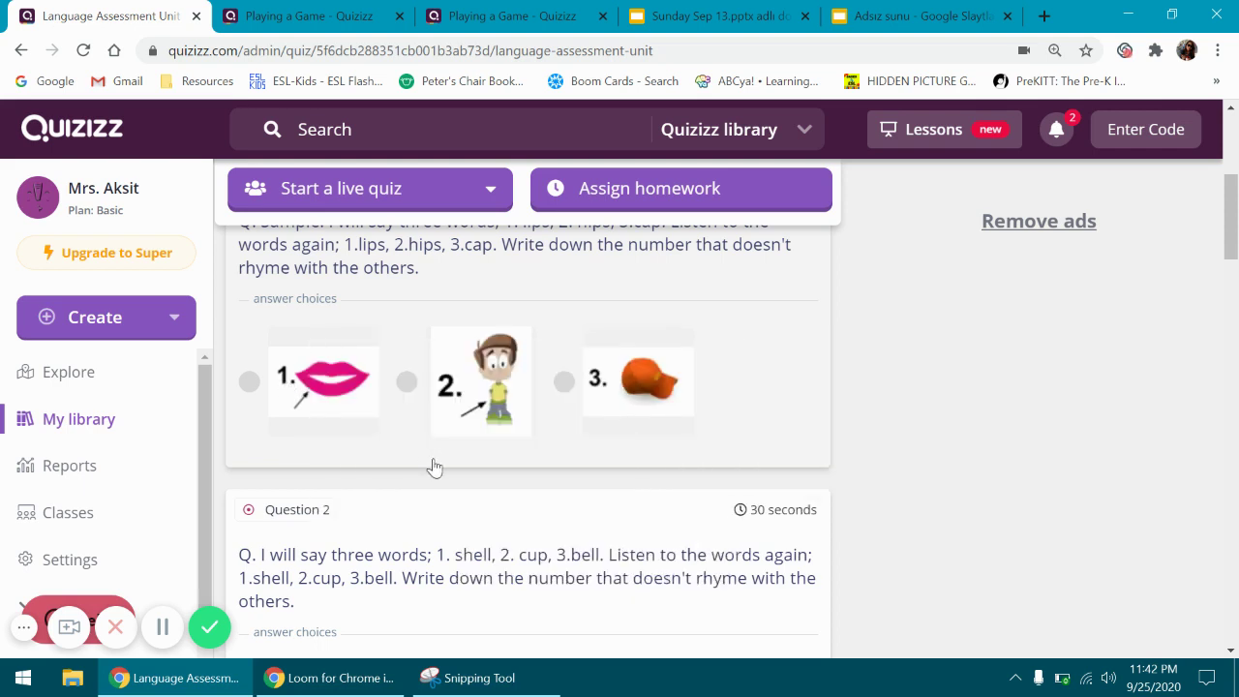
mouse_move(634, 411)
mouse_move(445, 445)
scroll(780, 389, down, 4)
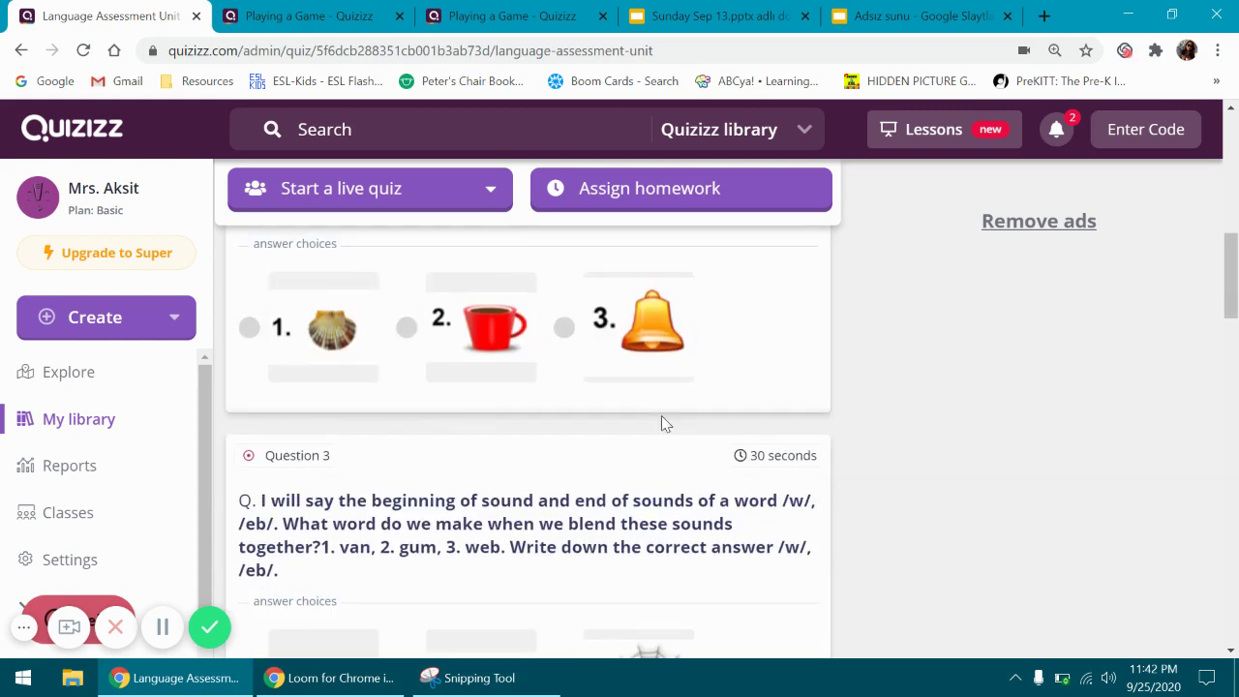
scroll(664, 420, down, 5)
mouse_move(639, 563)
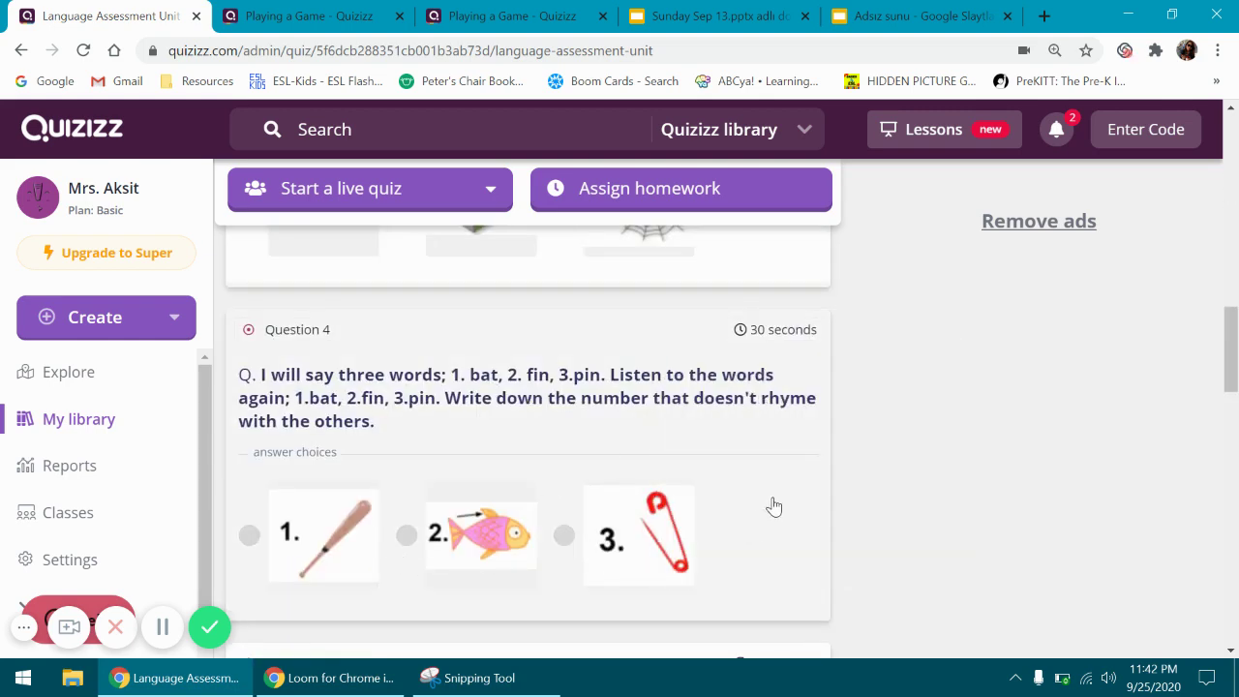
scroll(771, 503, up, 10)
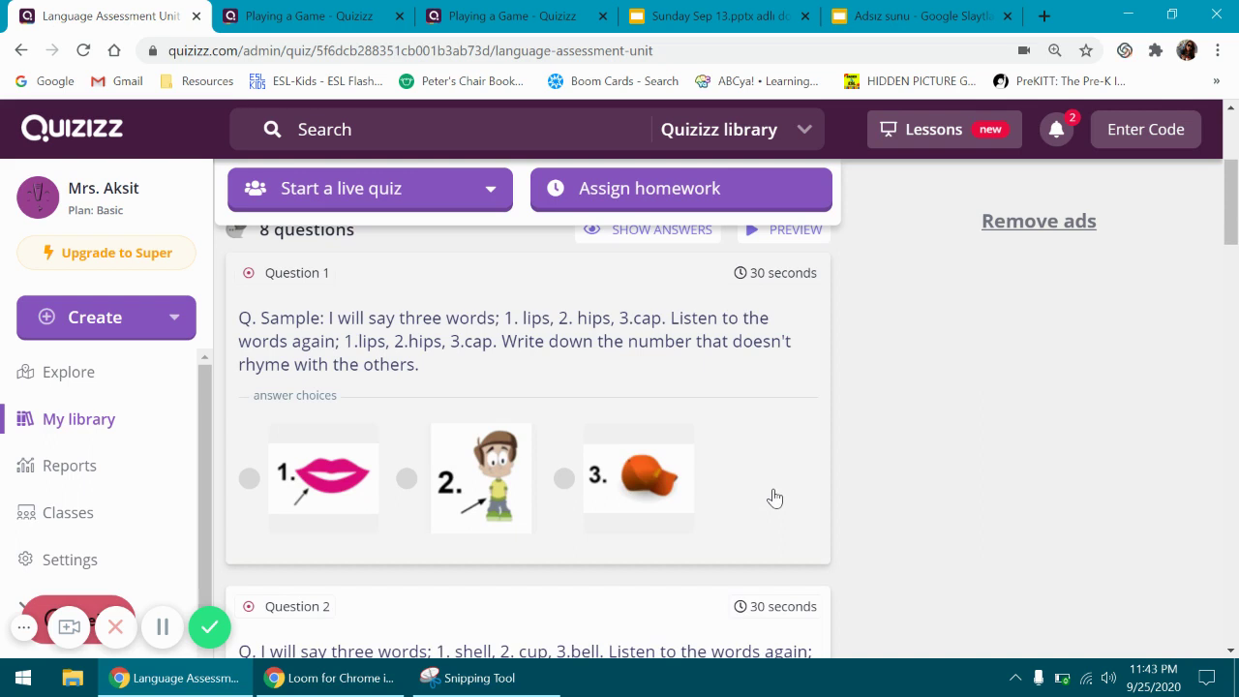
mouse_move(624, 489)
scroll(813, 493, up, 3)
Return to the running dots game at question 1 of 8 about Vashti.
click(319, 17)
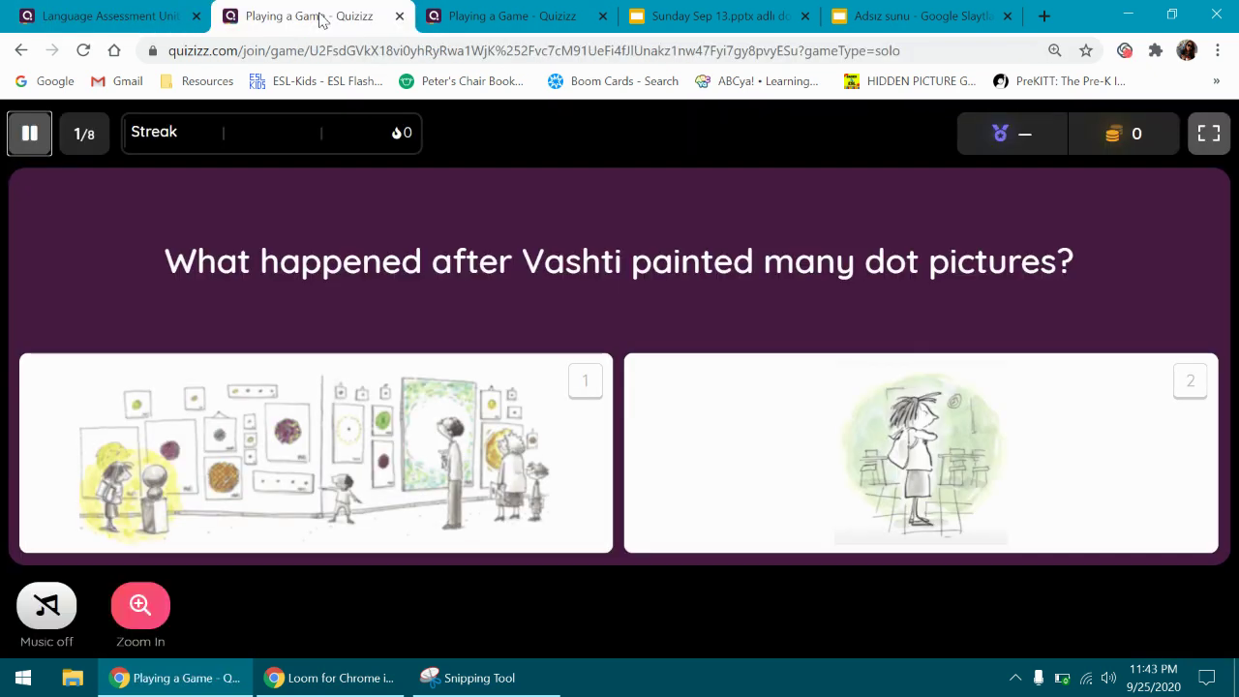